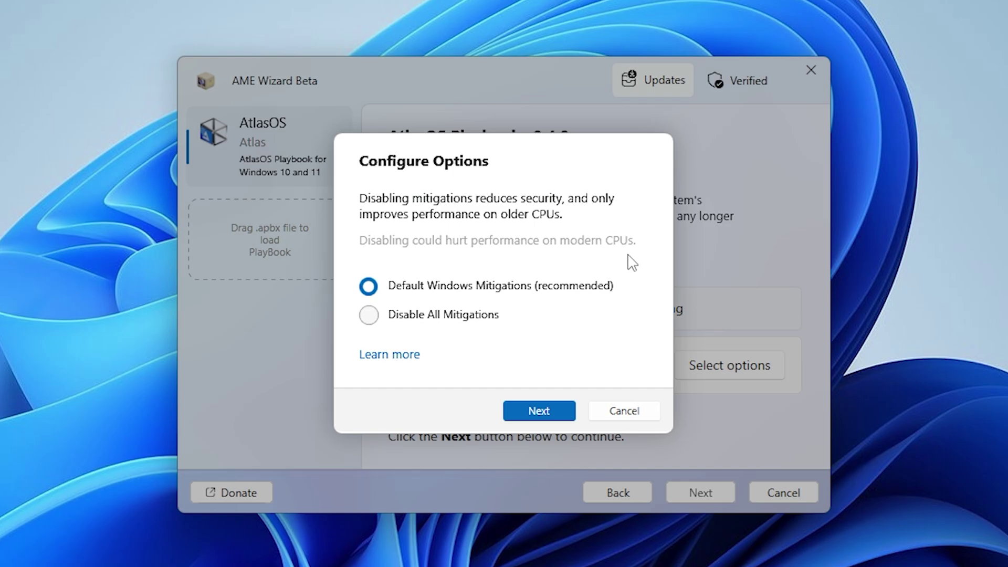
# - Keep Default Windows Mitigations and continue to the Core Isolation choice
pyautogui.click(540, 412)
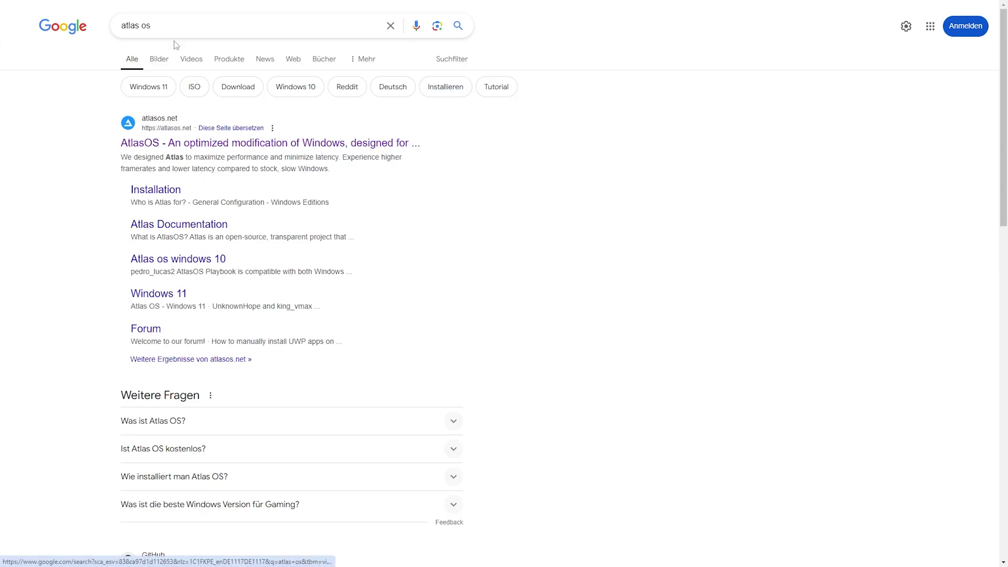
# - Open atlasos.net from the 'atlas os' results and download AtlasPlaybook_v0.4.0.zip and AME Wizard Beta.zip
pyautogui.moveTo(158, 26); pyautogui.dragTo(111, 31)
pyautogui.click(190, 149)
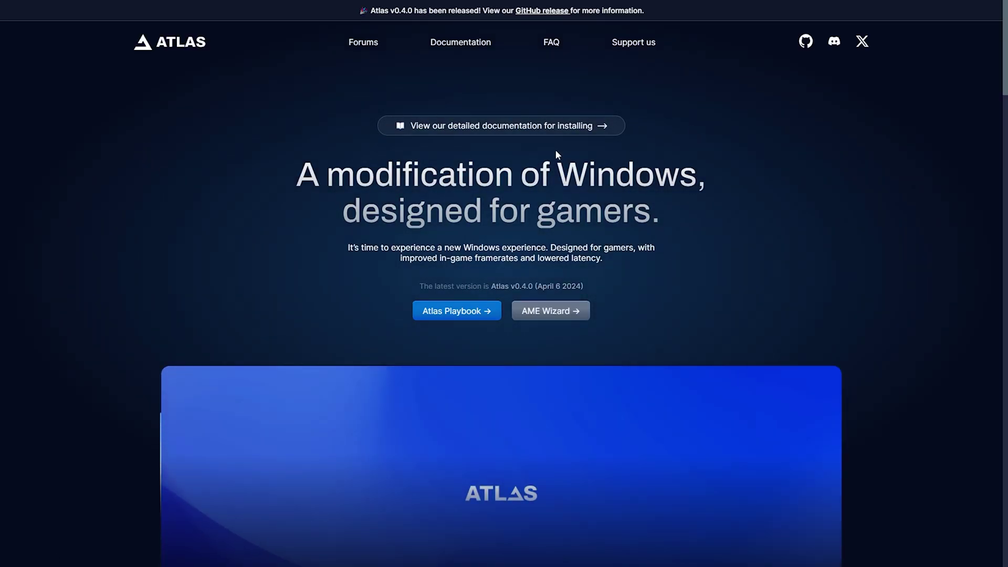
pyautogui.click(457, 314)
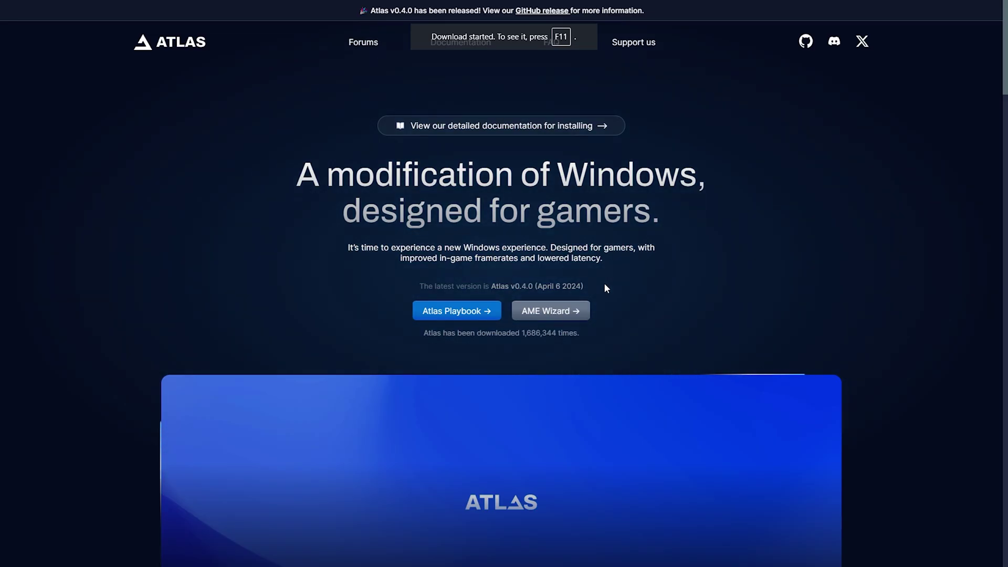
pyautogui.press('F11')
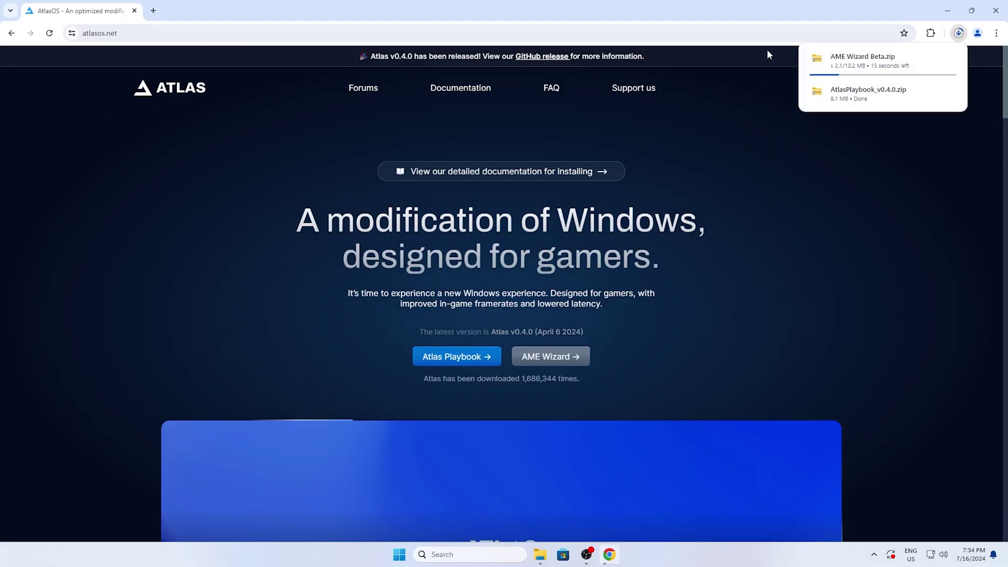
# - Create a new folder named 'AtlasOS' on the desktop
pyautogui.press('super+d')
pyautogui.rightClick(489, 258)
pyautogui.moveTo(531, 349)
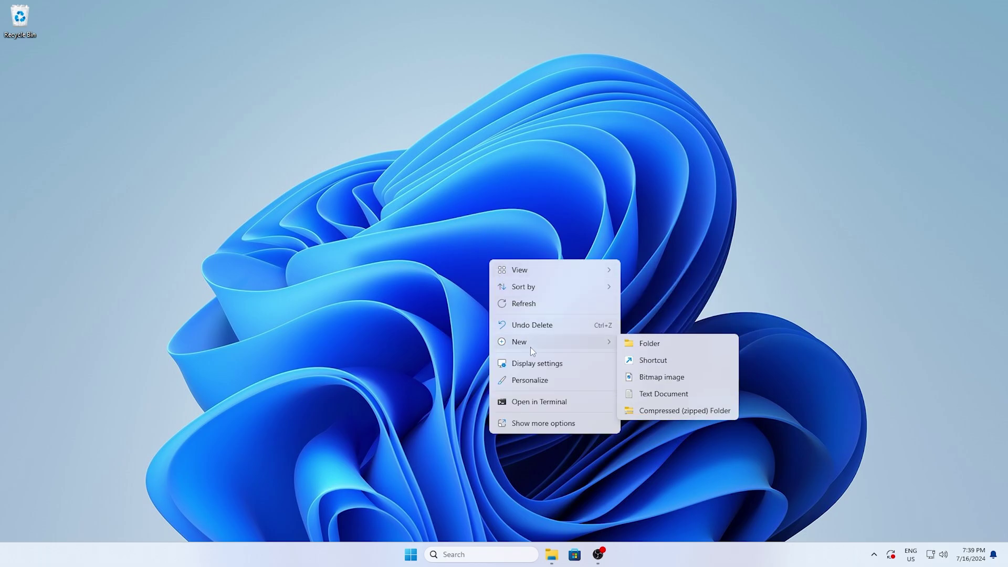
pyautogui.click(630, 344)
pyautogui.write('AtlasO')
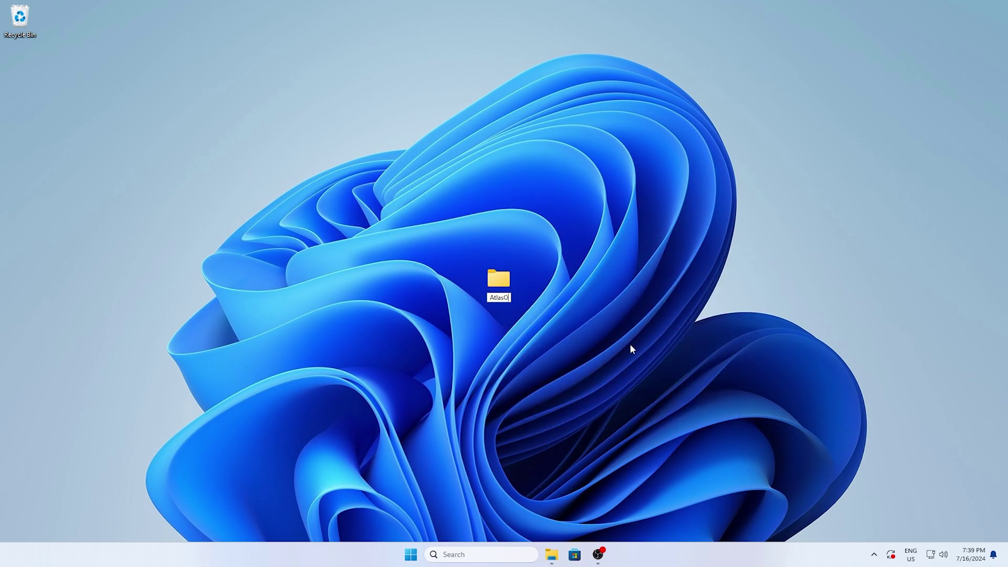
pyautogui.write('S')
pyautogui.press('Return')
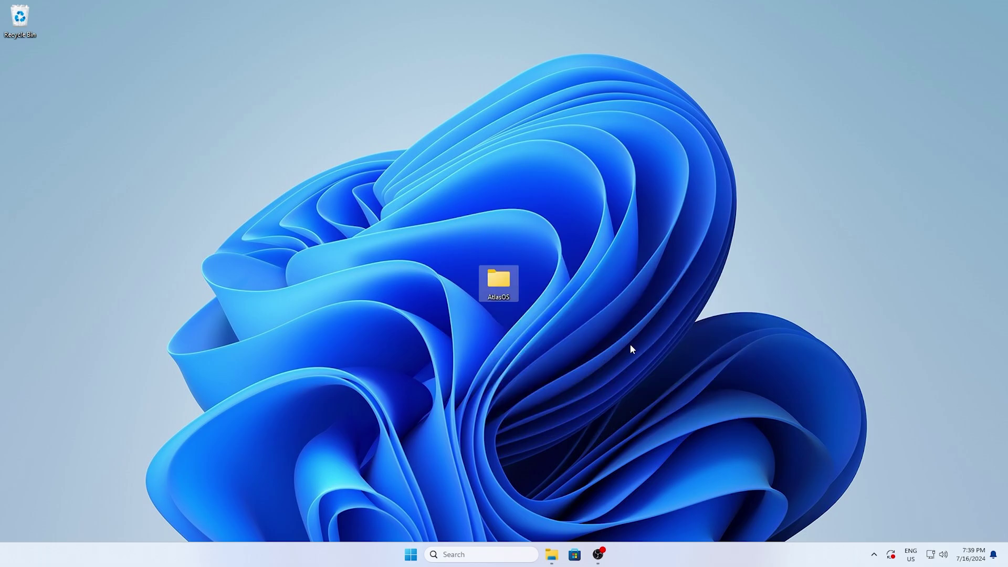
# - Copy both files from the AtlasPlaybook_v0.4.0 zip into the AtlasOS folder
pyautogui.doubleClick(498, 283)
pyautogui.keyDown('ctrl'); pyautogui.click(325, 300); pyautogui.keyUp('ctrl')
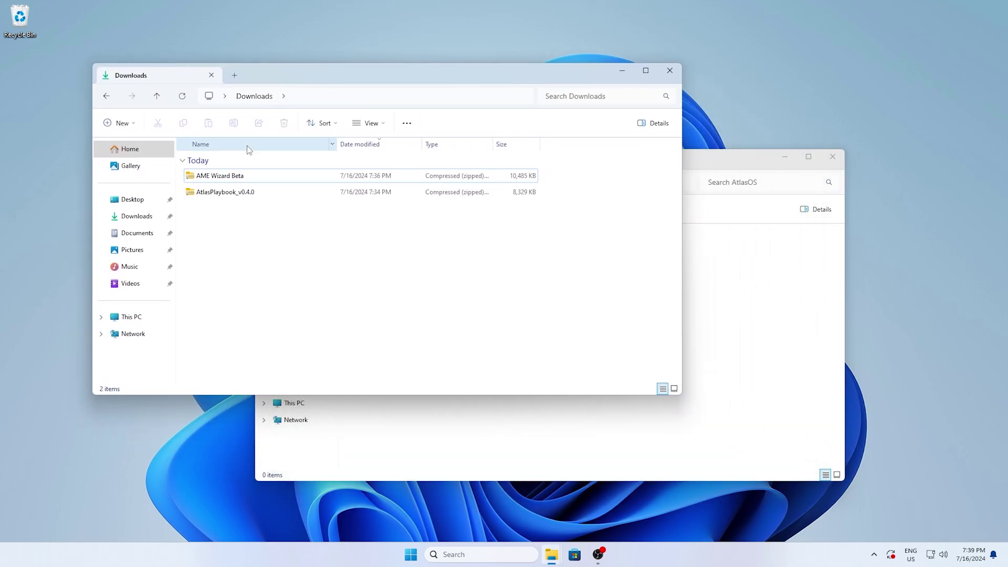
pyautogui.doubleClick(225, 193)
pyautogui.moveTo(281, 218); pyautogui.dragTo(765, 284)
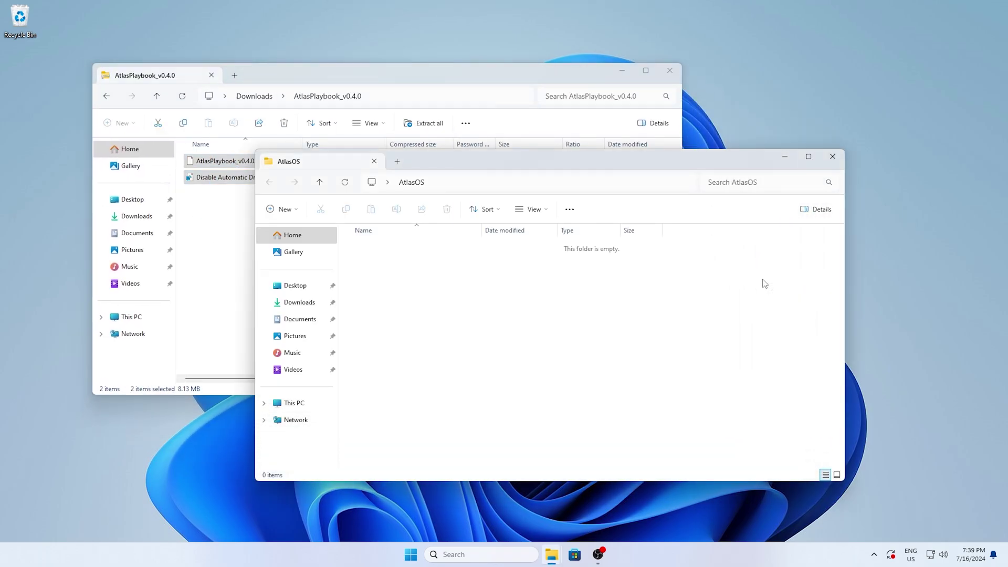
pyautogui.click(316, 80)
pyautogui.click(107, 97)
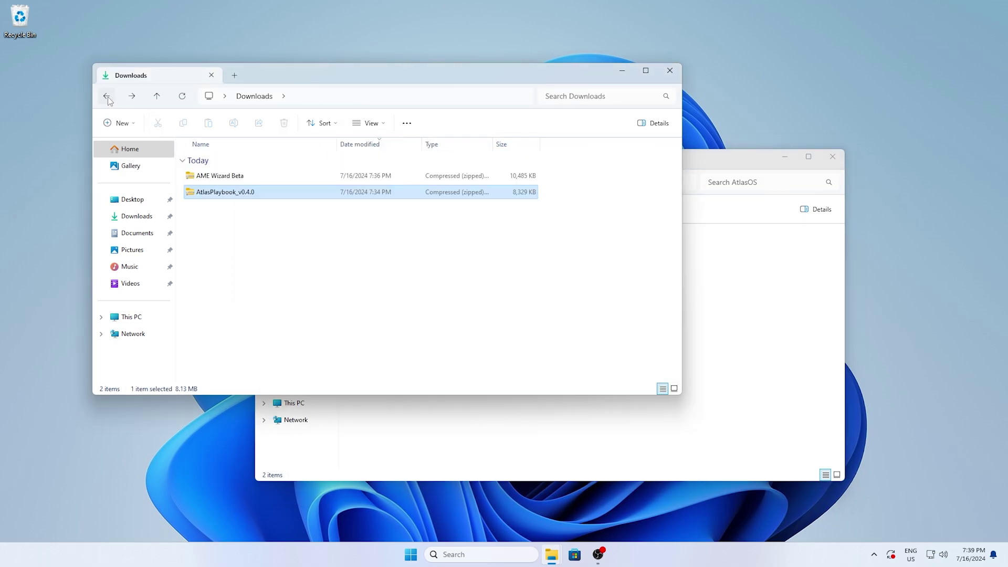
# - Copy the AME Wizard Beta application from its zip into AtlasOS
pyautogui.doubleClick(215, 175)
pyautogui.click(212, 163)
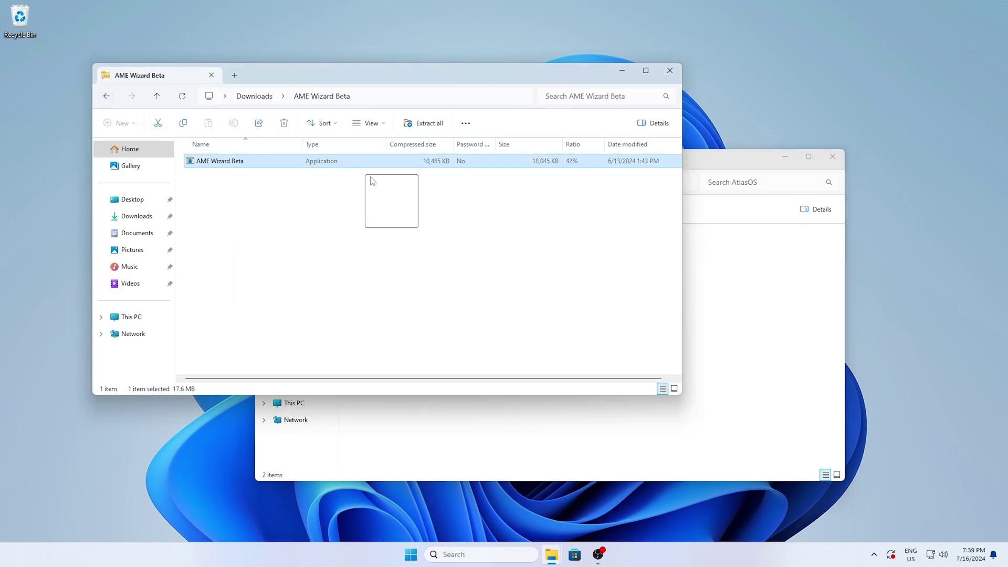
pyautogui.moveTo(372, 181); pyautogui.dragTo(716, 312)
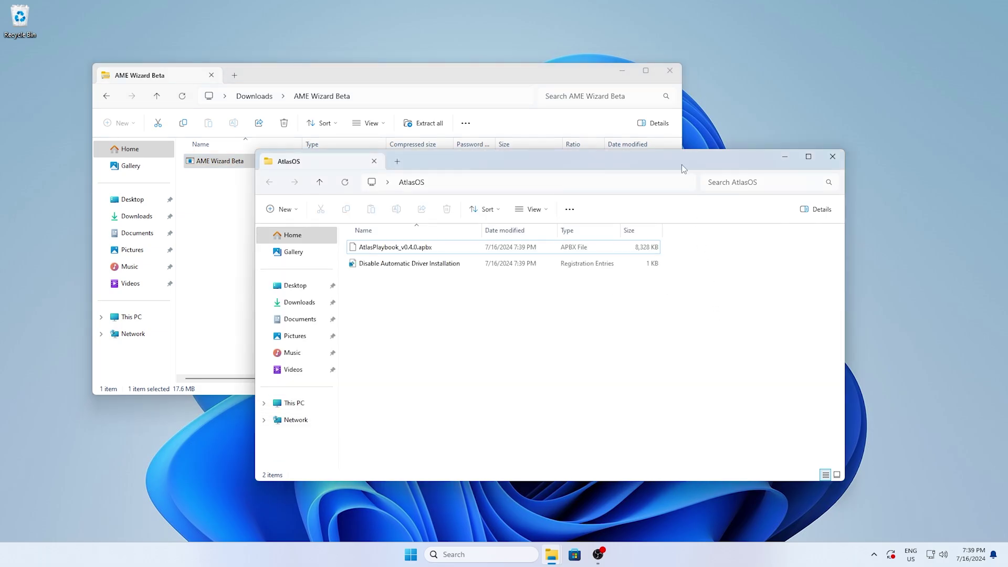
pyautogui.click(670, 70)
pyautogui.moveTo(487, 155); pyautogui.dragTo(457, 129)
# - Run the Disable Automatic Driver Installation registry file, confirming the unsigned-file prompt
pyautogui.moveTo(387, 289); pyautogui.dragTo(341, 214)
pyautogui.click(376, 286)
pyautogui.click(339, 235)
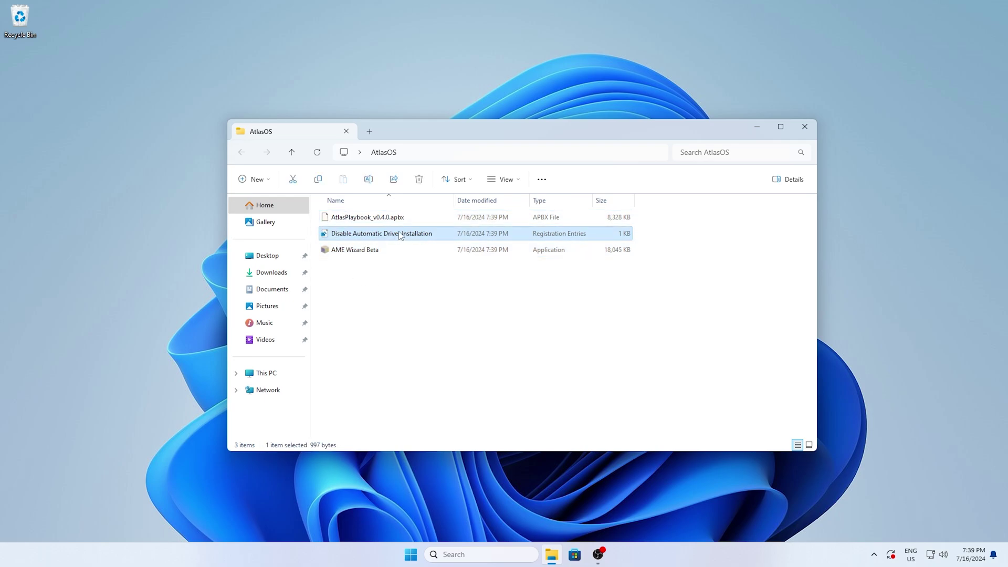
pyautogui.doubleClick(348, 235)
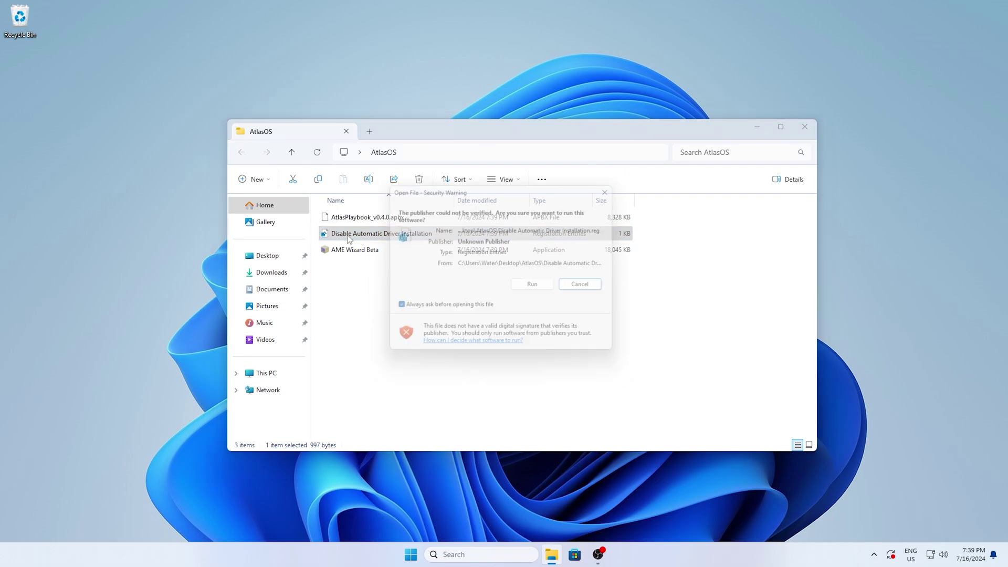
pyautogui.click(534, 288)
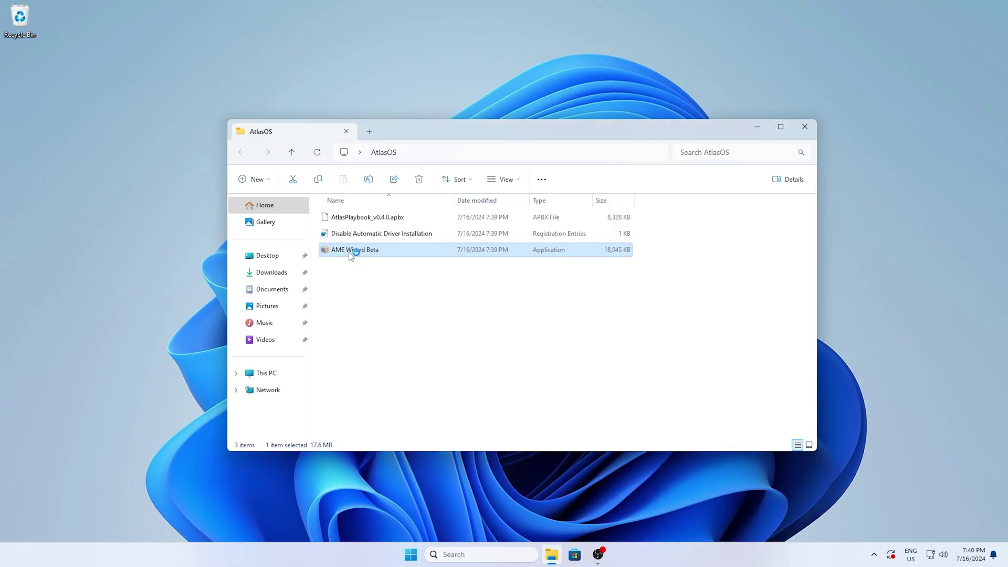
# - Load AtlasPlaybook_v0.4.0.apbx into AME Wizard Beta and minimise the AtlasOS file window
pyautogui.moveTo(461, 126); pyautogui.dragTo(763, 103)
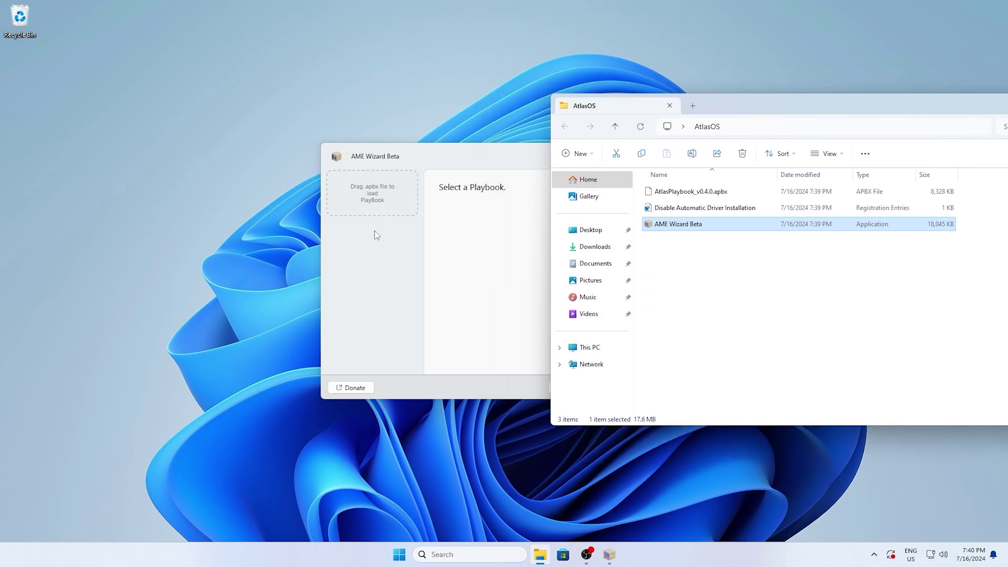
pyautogui.click(425, 171)
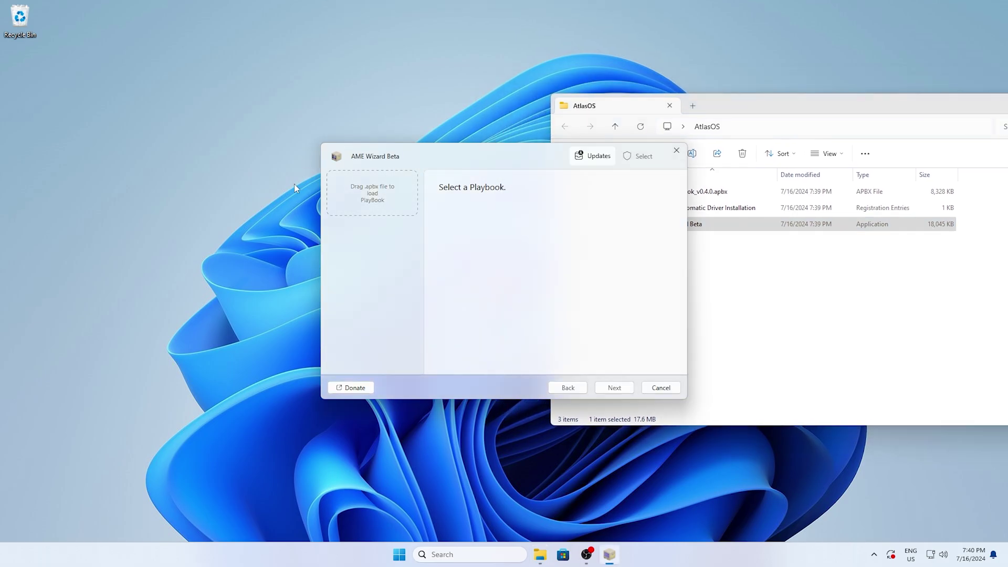
pyautogui.click(722, 274)
pyautogui.moveTo(685, 192); pyautogui.dragTo(371, 198)
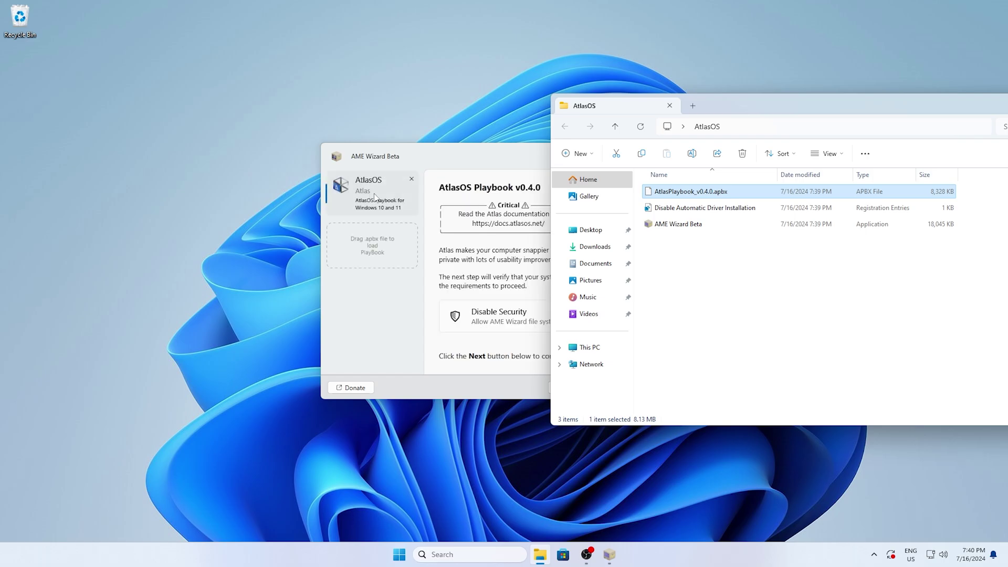
pyautogui.moveTo(769, 110); pyautogui.dragTo(442, 128)
pyautogui.click(750, 126)
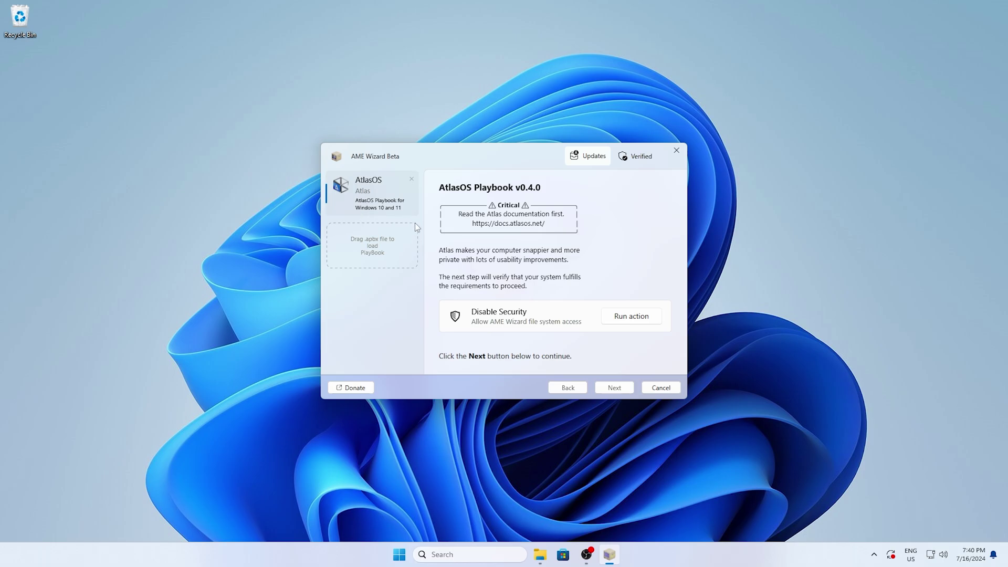
# - Run the Disable Security requirement and open Windows Security's virus protection settings
pyautogui.click(621, 322)
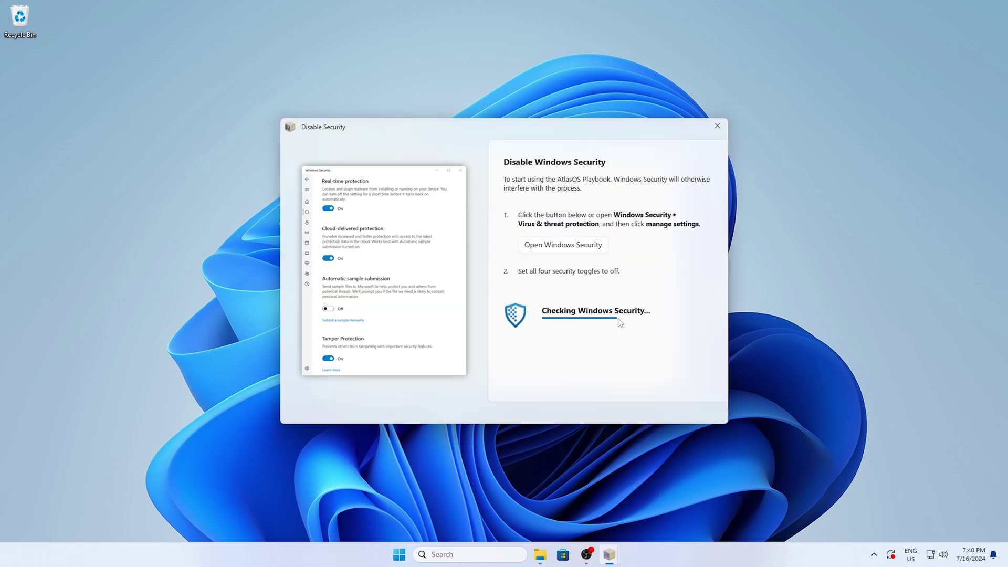
pyautogui.click(554, 246)
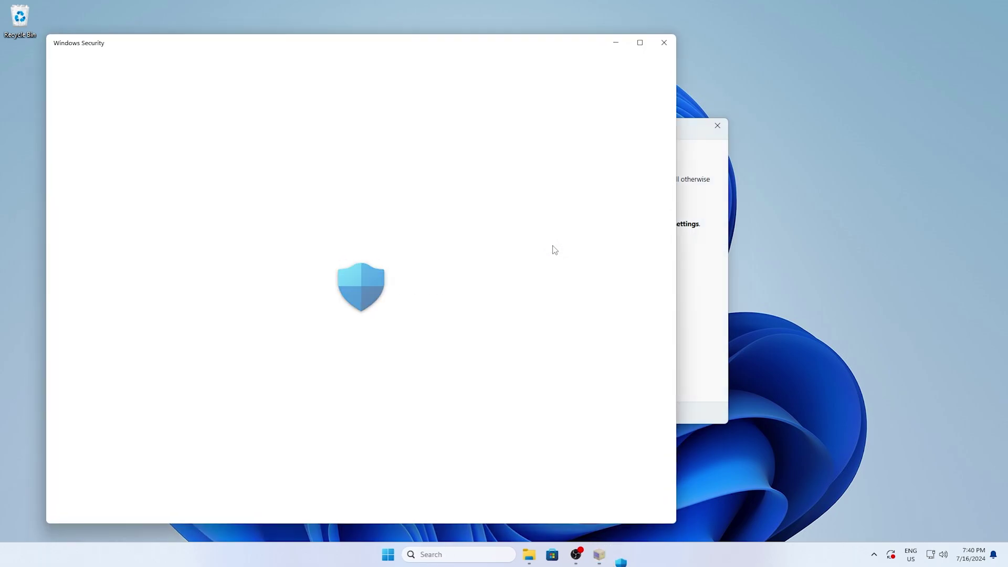
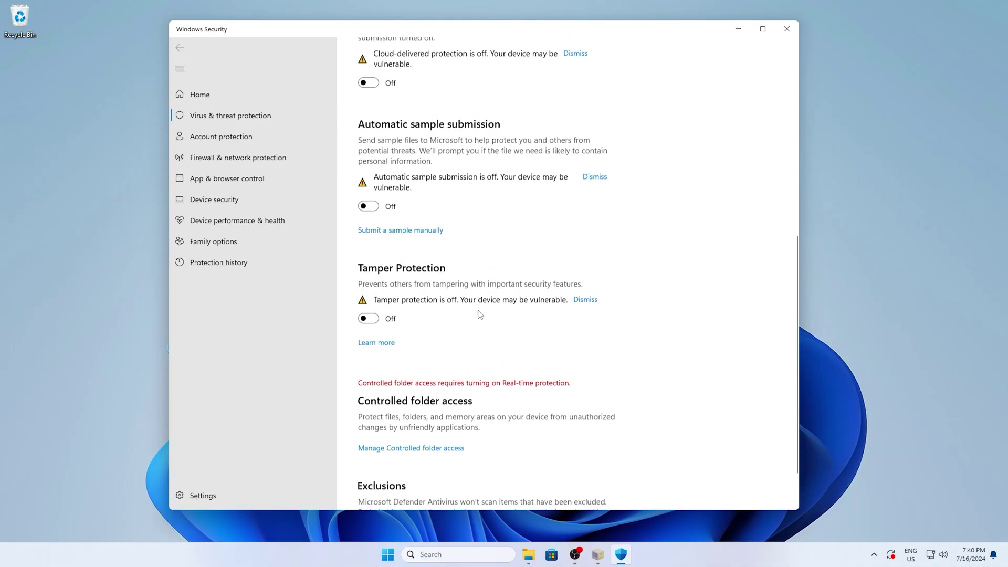
# - Check that Windows Security protections are off and dismiss the Disable Security prompt
pyautogui.scroll(15, 480, 315)
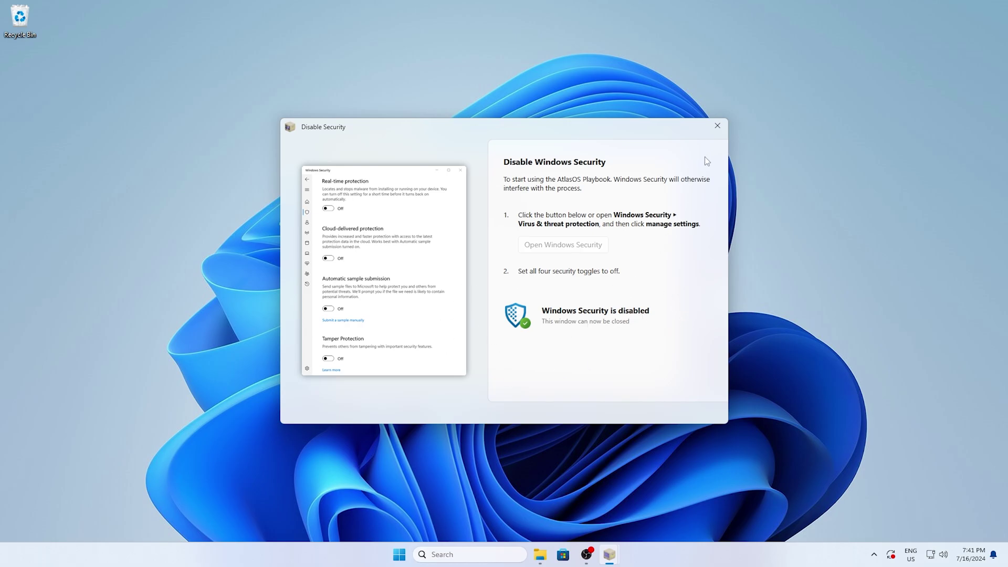
pyautogui.click(717, 125)
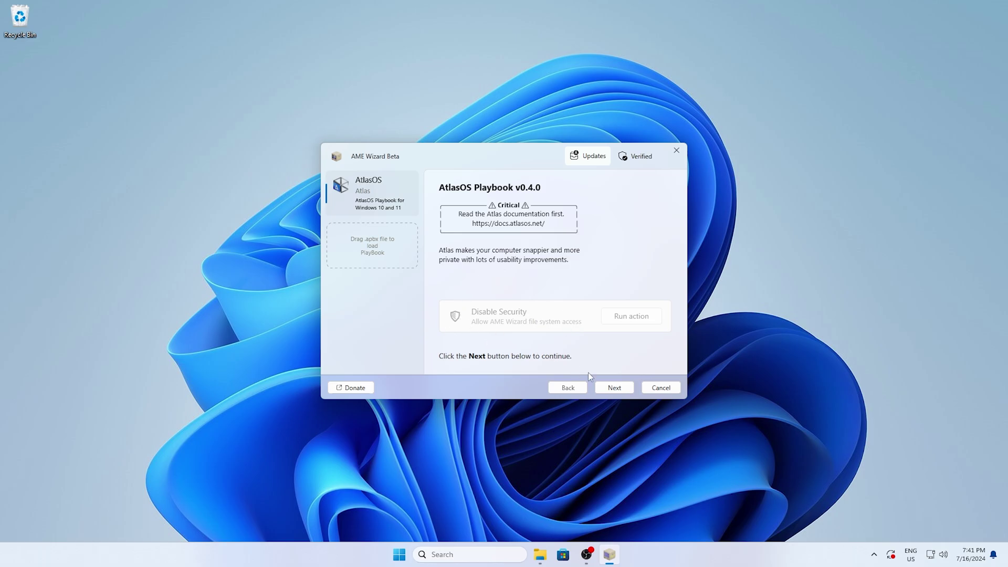
# - Pass the installation requirements check and accept the AtlasOS license agreement
pyautogui.click(613, 388)
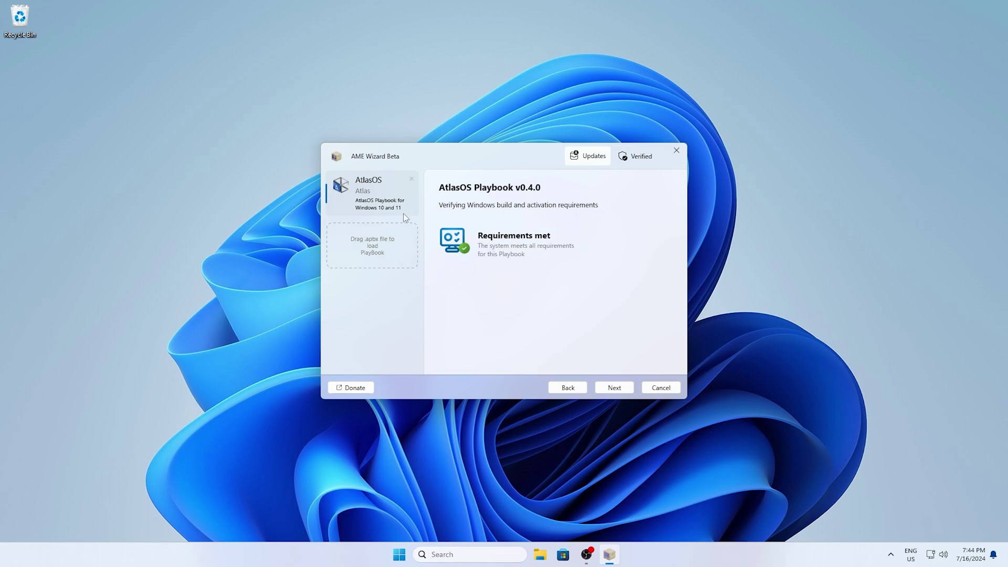
pyautogui.click(604, 386)
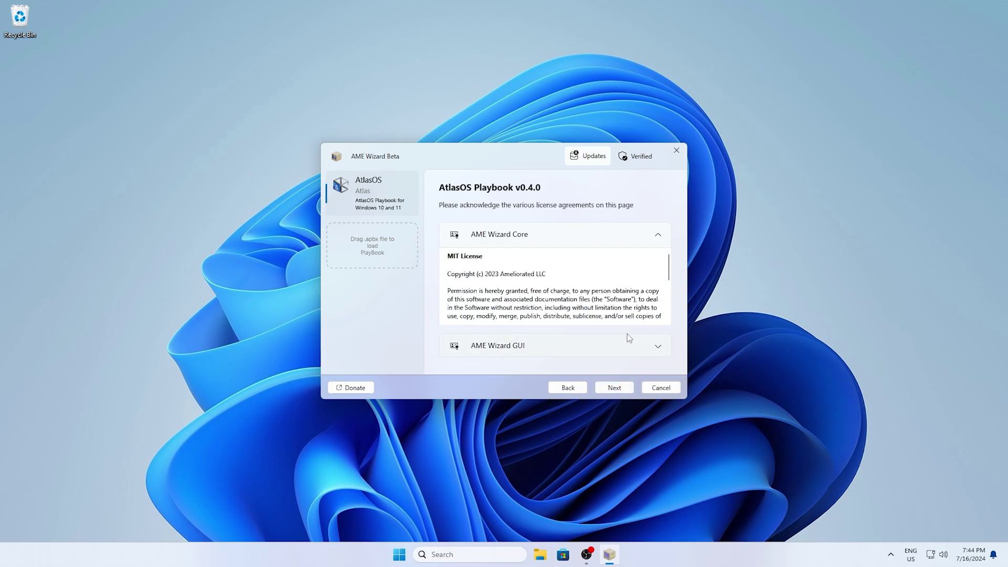
pyautogui.click(615, 388)
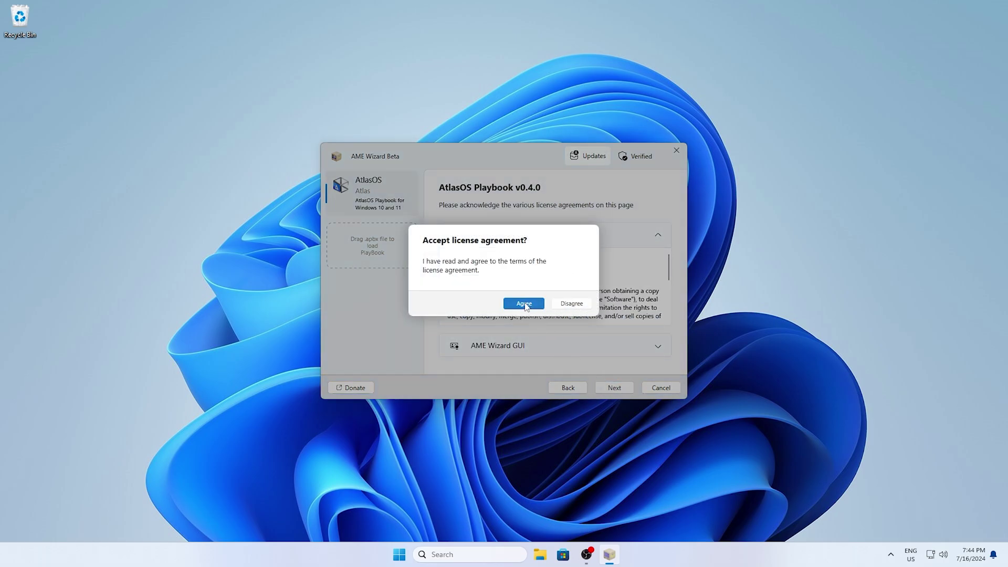
pyautogui.click(525, 304)
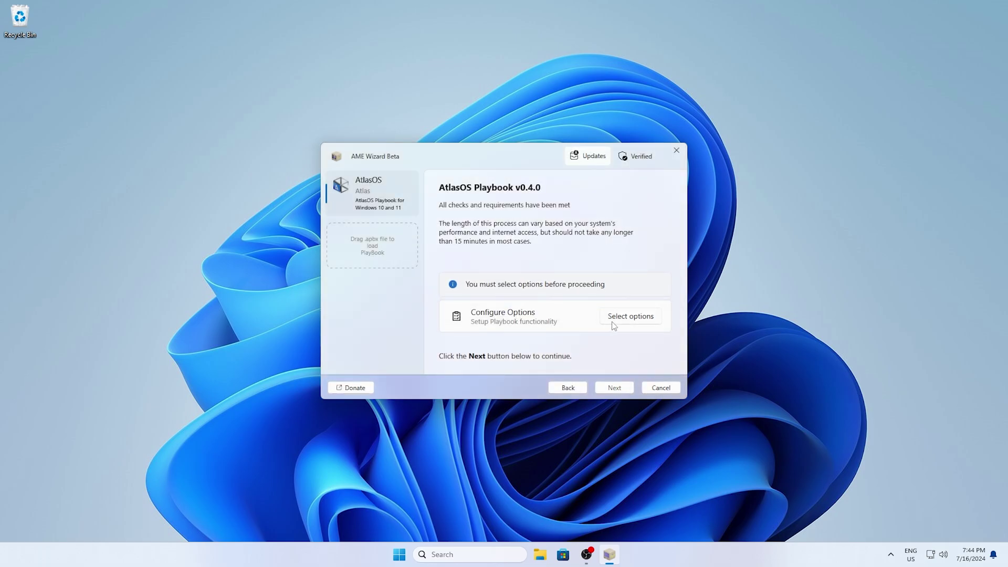
# - In the playbook options, keep Defender enabled and Default Windows Mitigations selected
pyautogui.click(639, 319)
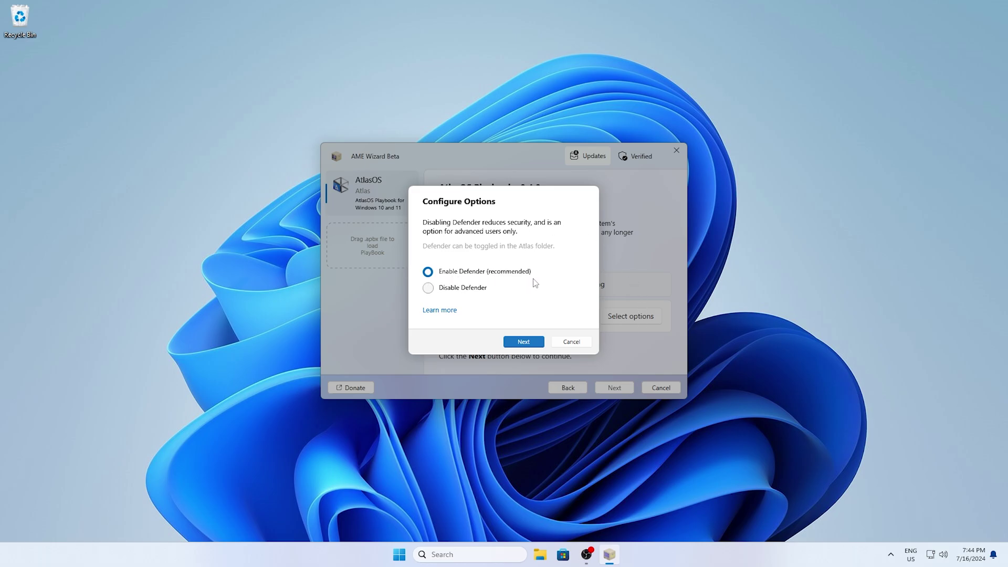
pyautogui.click(523, 342)
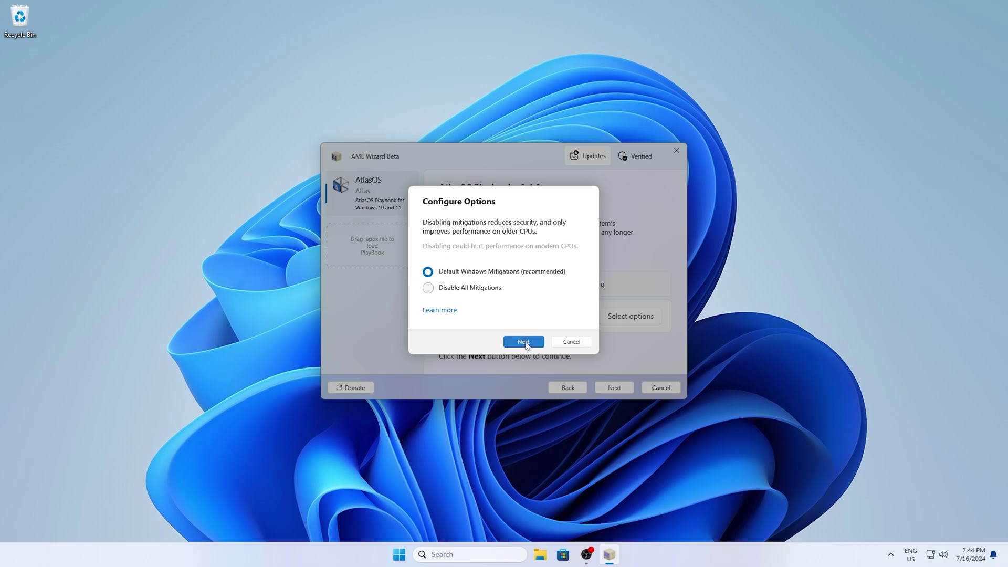
pyautogui.click(524, 342)
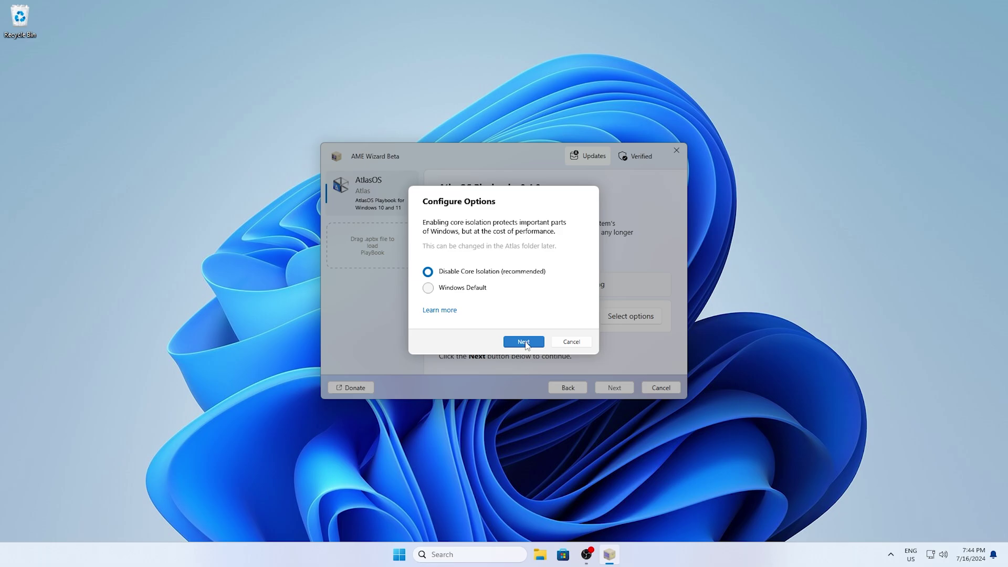
# - Keep core isolation disabled, keep the Snipping Tool app, and keep Chrome as default browser
pyautogui.click(524, 341)
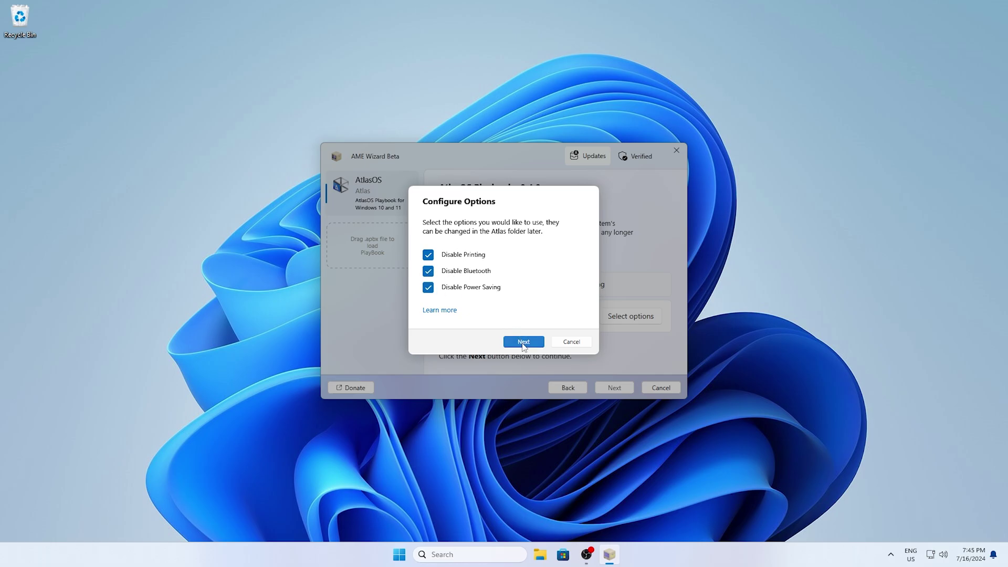
pyautogui.click(524, 342)
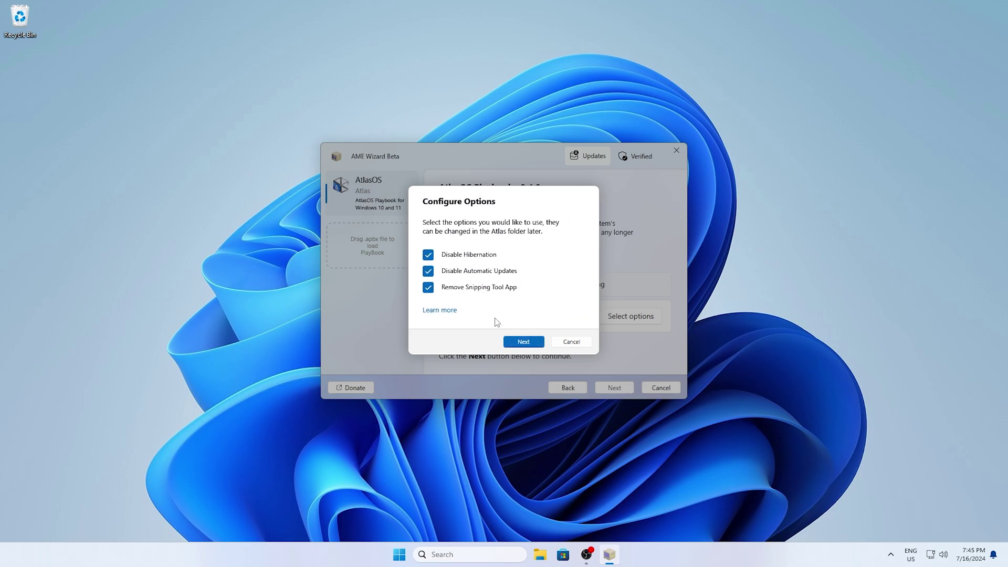
pyautogui.click(450, 291)
pyautogui.click(524, 341)
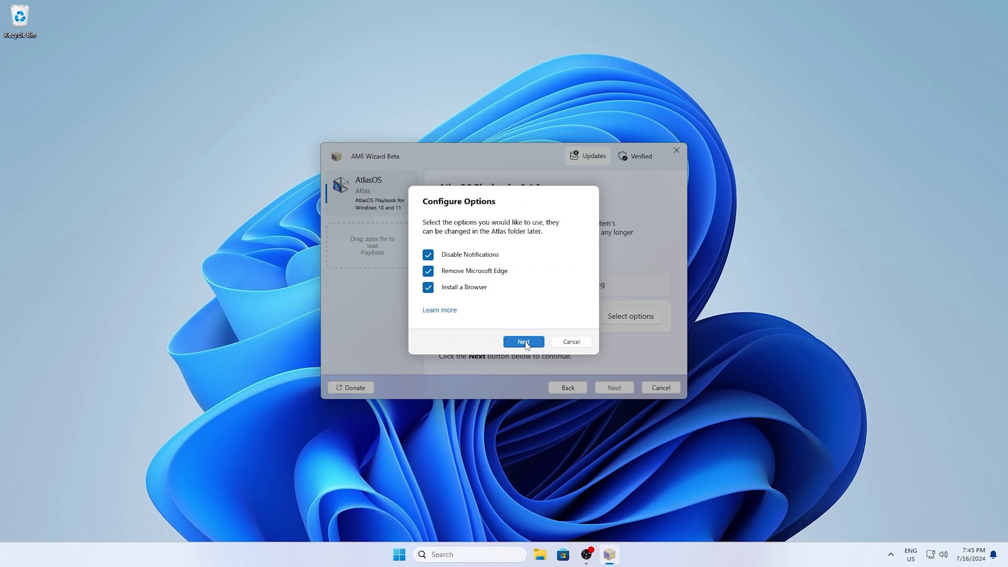
pyautogui.click(524, 341)
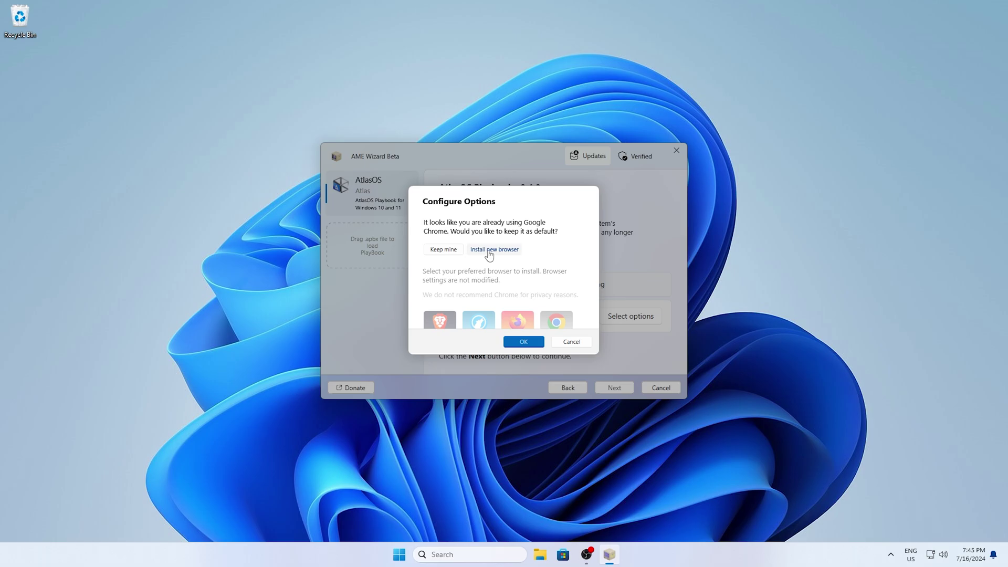
pyautogui.click(453, 251)
pyautogui.click(522, 341)
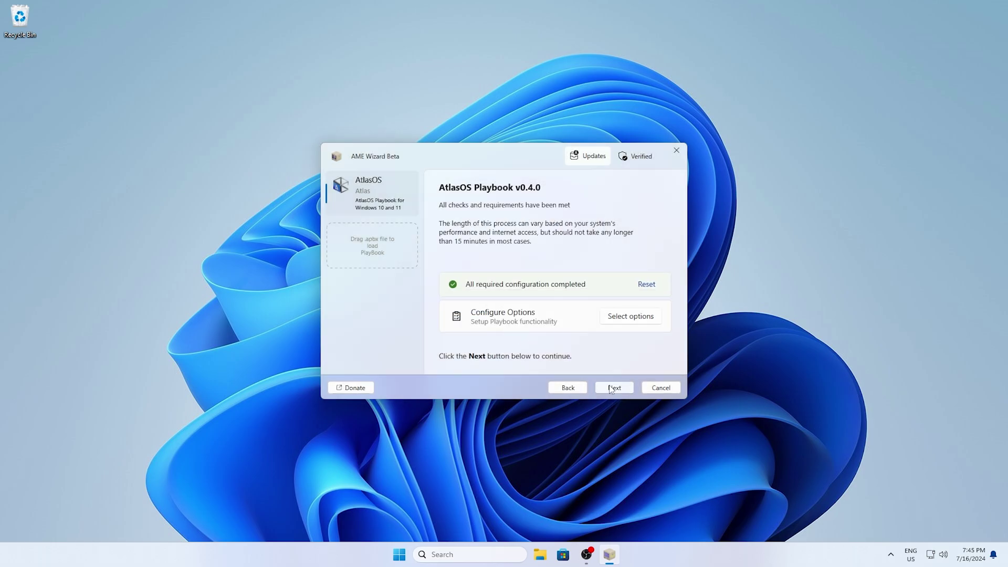
# - Apply the AtlasOS playbook and let it finish and restart to the Atlas desktop
pyautogui.click(615, 391)
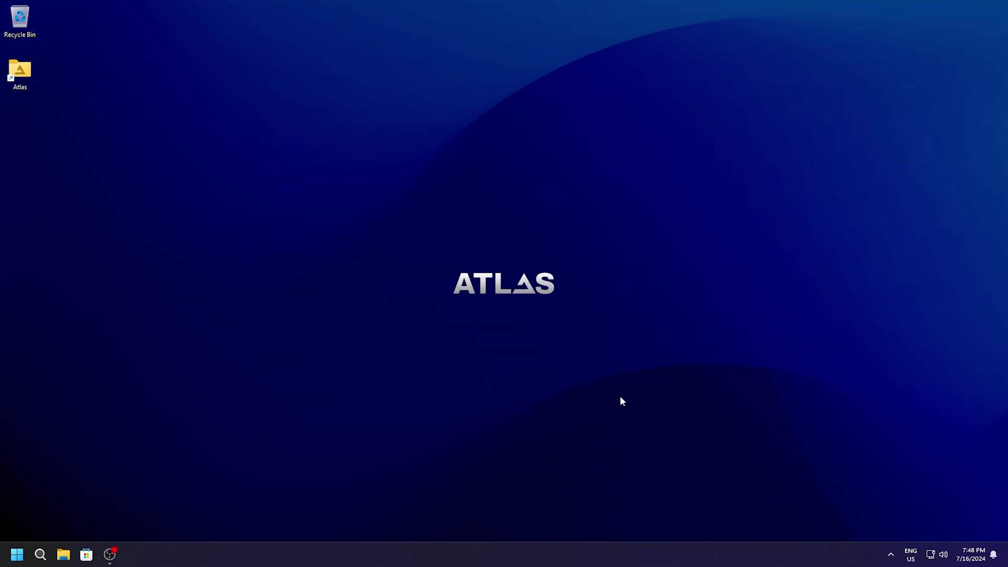
# - Inspect the AtlasDesktop folder contents, close it, then launch Task Manager from the taskbar
pyautogui.doubleClick(9, 64)
pyautogui.moveTo(632, 117); pyautogui.dragTo(425, 93)
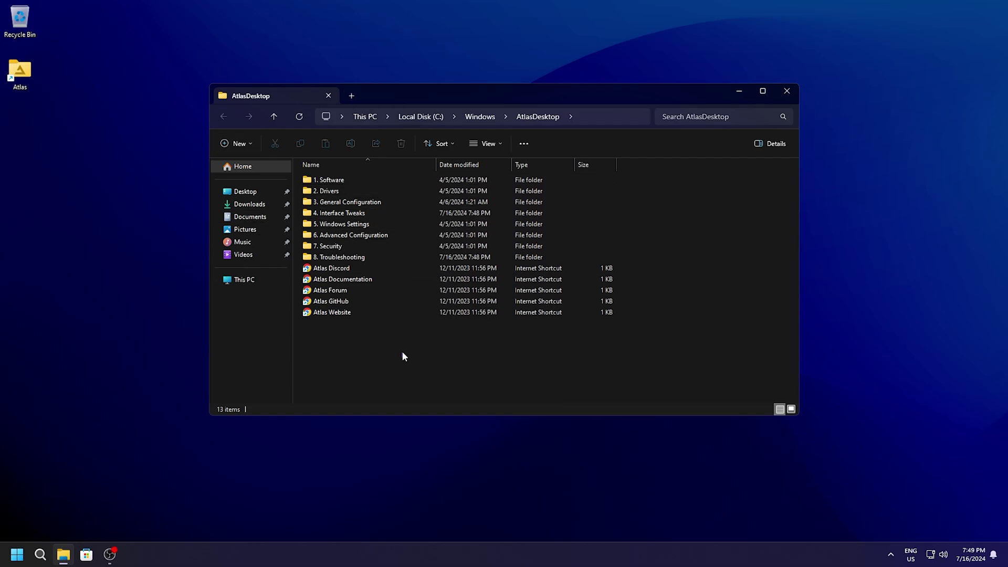
pyautogui.moveTo(403, 351); pyautogui.dragTo(378, 336)
pyautogui.click(790, 92)
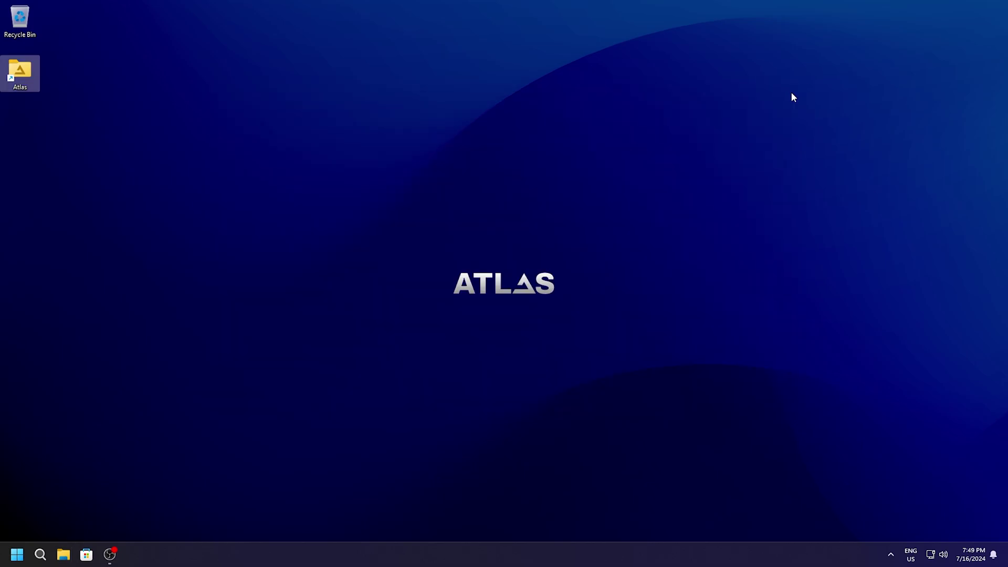
pyautogui.rightClick(492, 549)
pyautogui.click(509, 516)
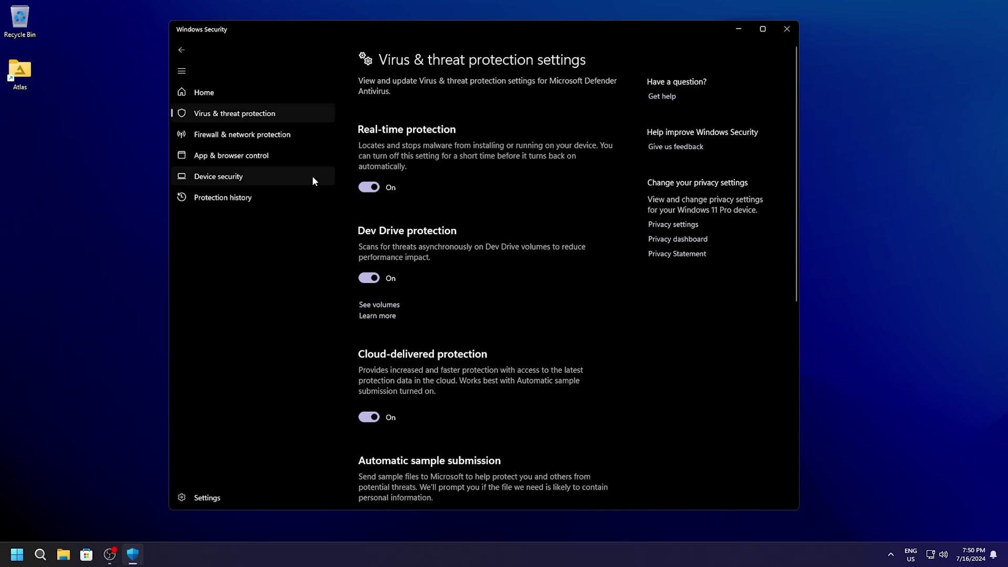
pyautogui.scroll(-2, 496, 202)
pyautogui.scroll(-1, 496, 202)
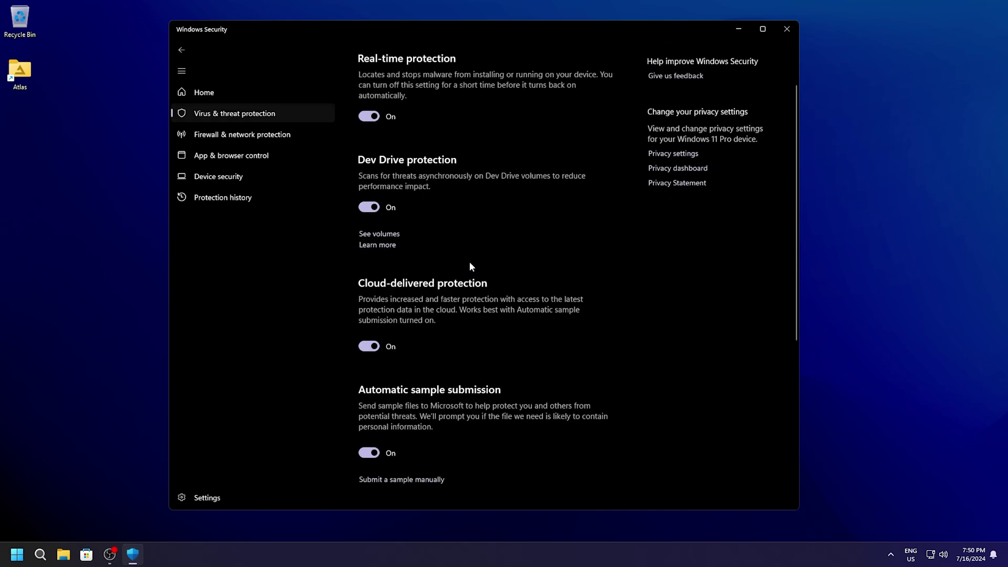
pyautogui.scroll(-5, 469, 262)
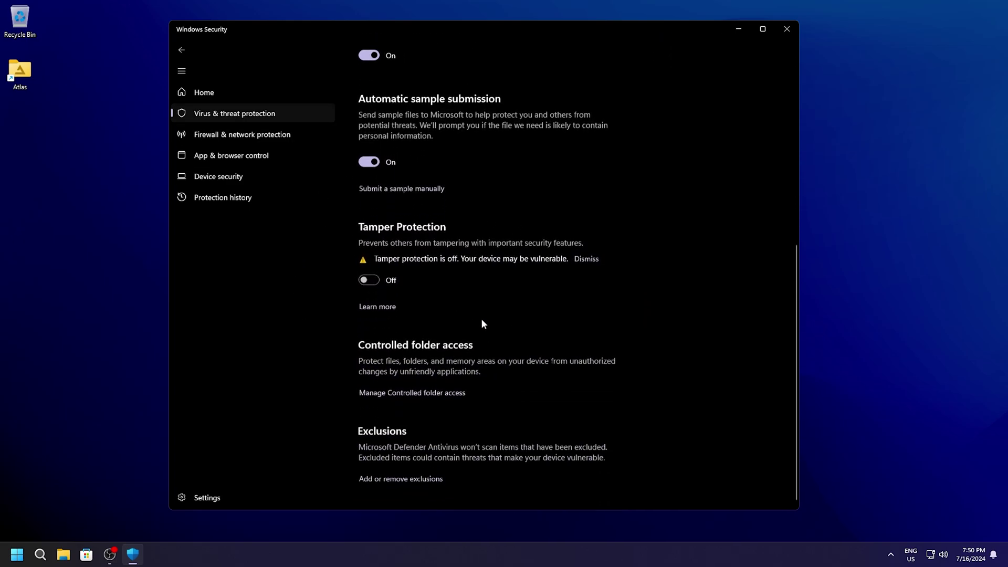
pyautogui.scroll(7, 491, 312)
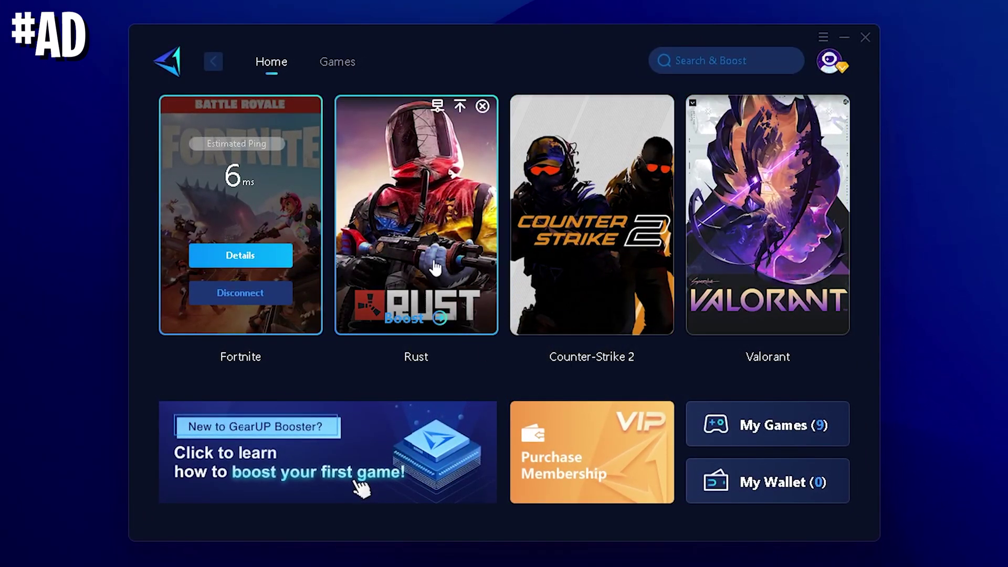
pyautogui.click(240, 256)
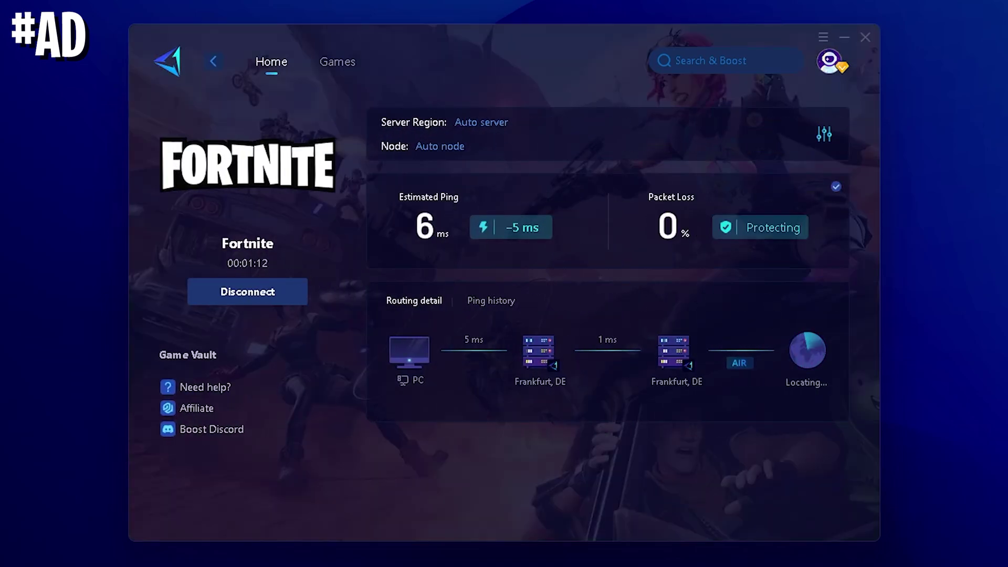
pyautogui.moveTo(534, 243)
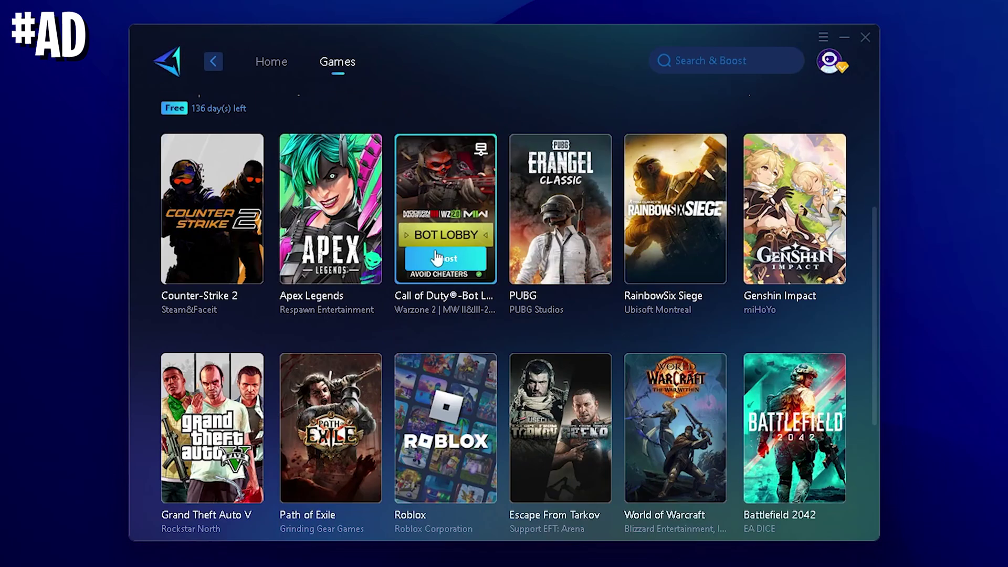
pyautogui.scroll(-4, 559, 313)
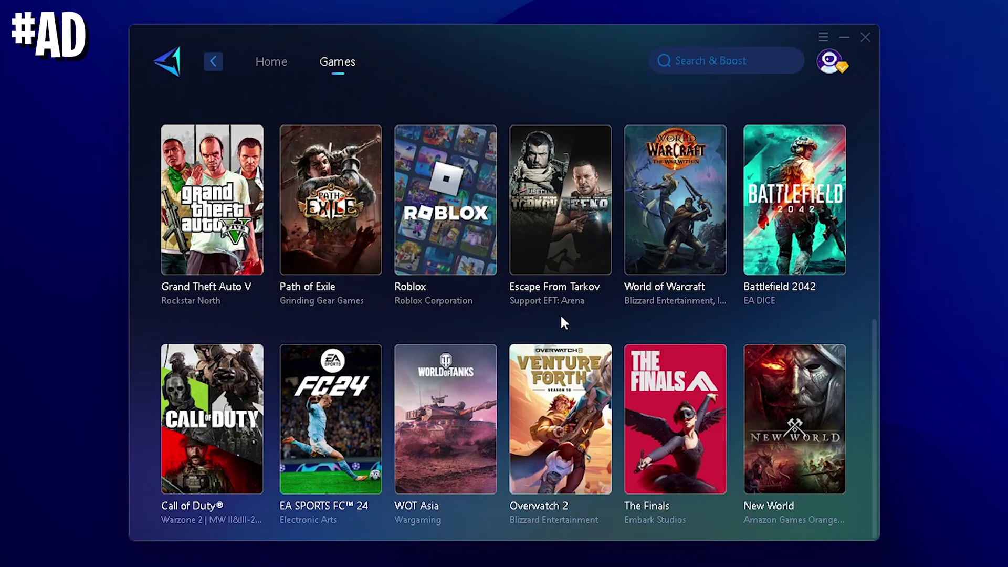